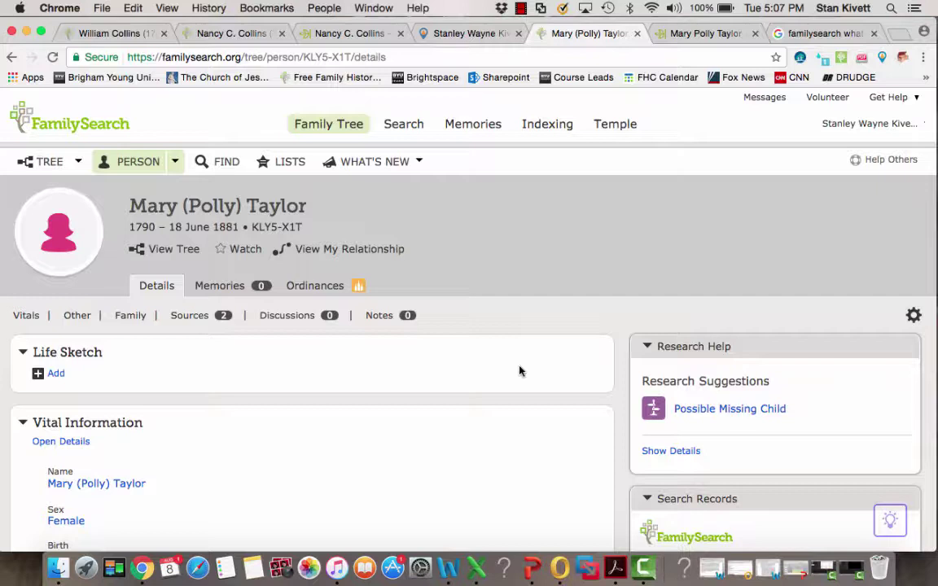
Step: Review the person's ordinance statuses, then return to their details page
{"action": "scroll", "coordinate": [519, 371], "scroll_direction": "down", "scroll_amount": 2}
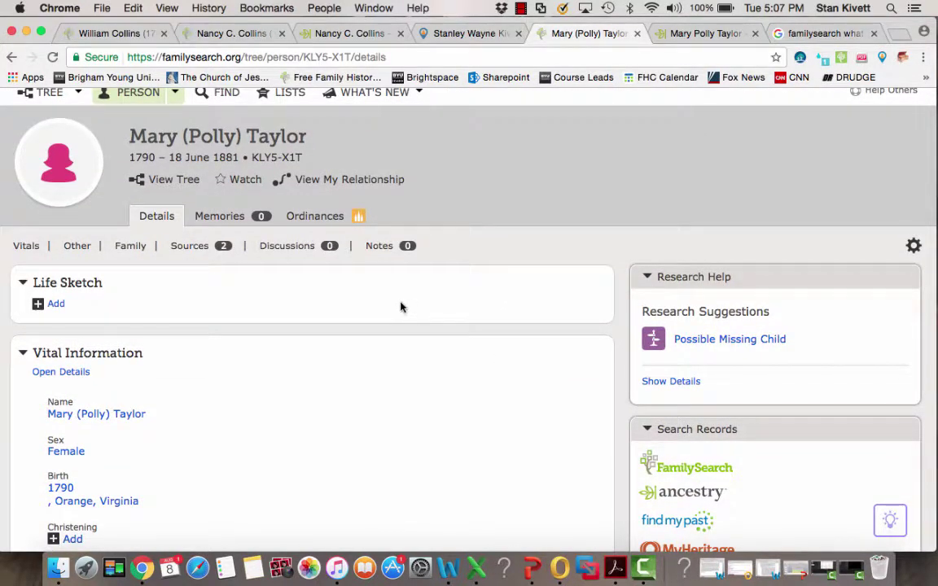
{"action": "left_click", "coordinate": [313, 216]}
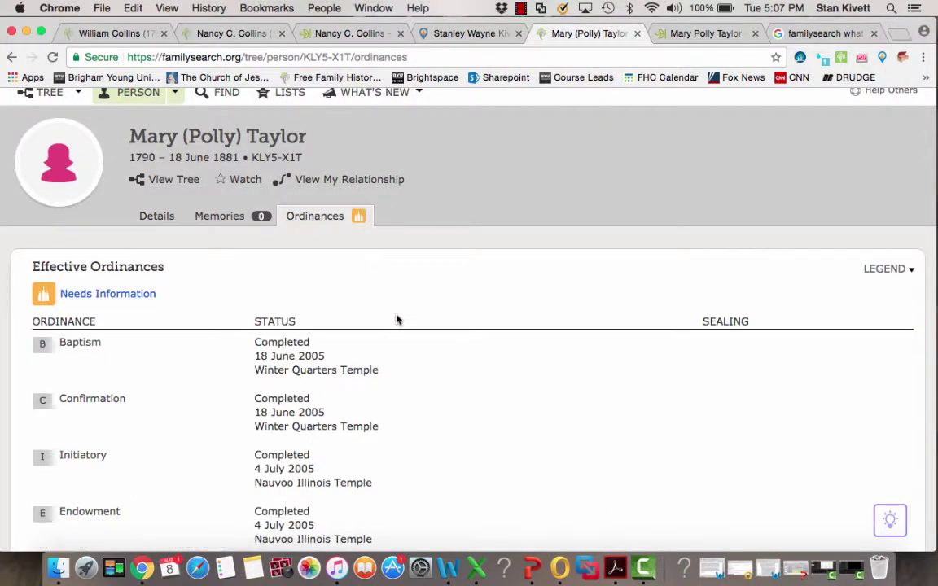
{"action": "scroll", "coordinate": [397, 320], "scroll_direction": "down", "scroll_amount": 5}
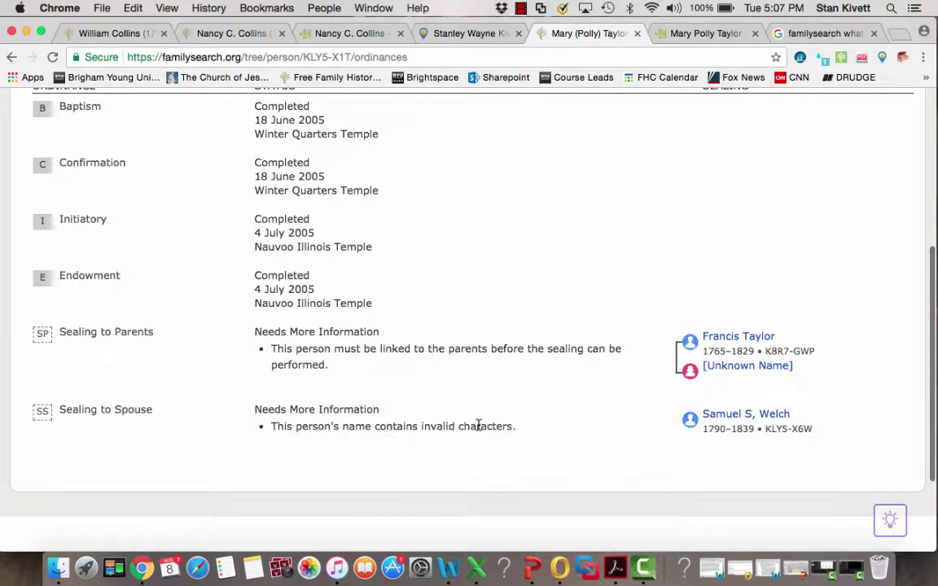
{"action": "scroll", "coordinate": [368, 285], "scroll_direction": "up", "scroll_amount": 6}
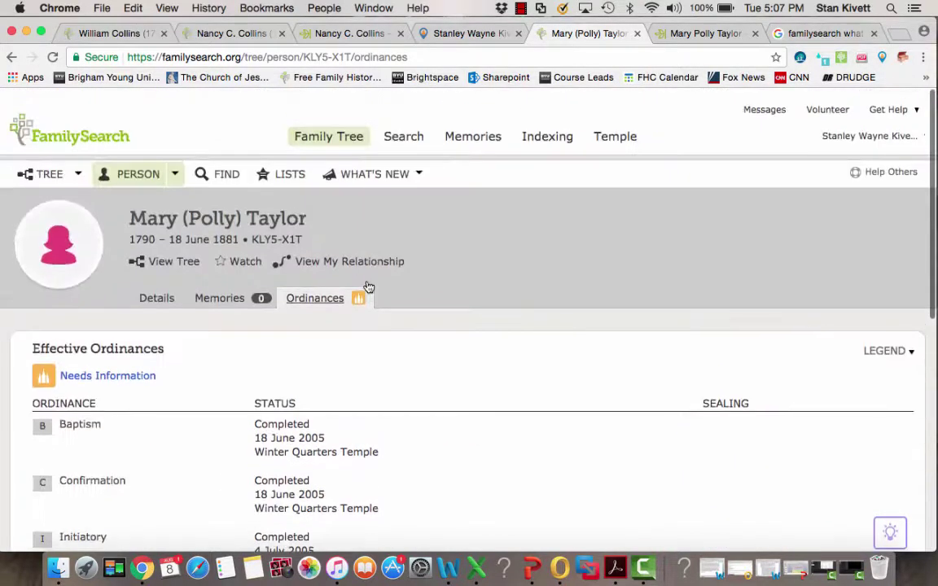
{"action": "left_click", "coordinate": [153, 287]}
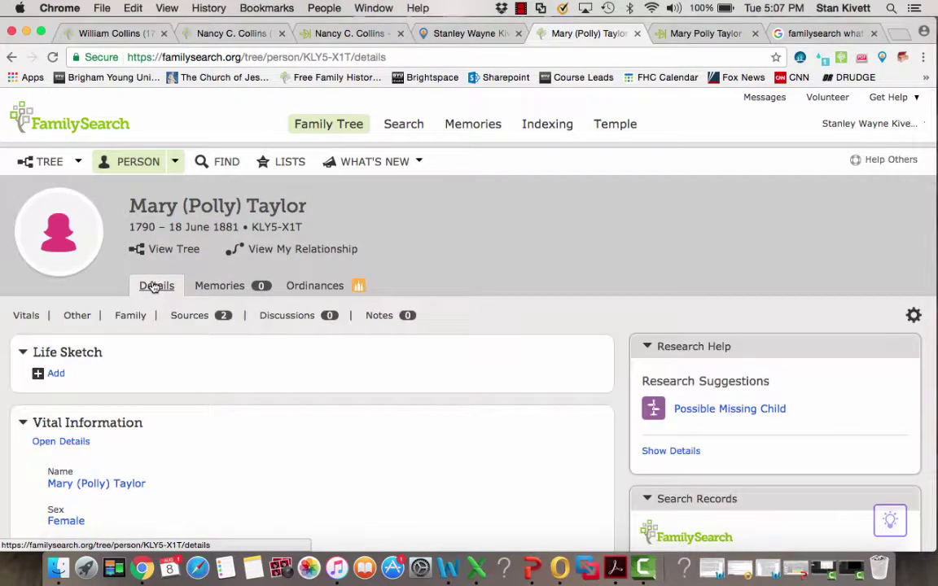
Step: Delete the nickname's parentheses in First Names and save with reason 'removed the parenthes'
{"action": "scroll", "coordinate": [192, 358], "scroll_direction": "down", "scroll_amount": 5}
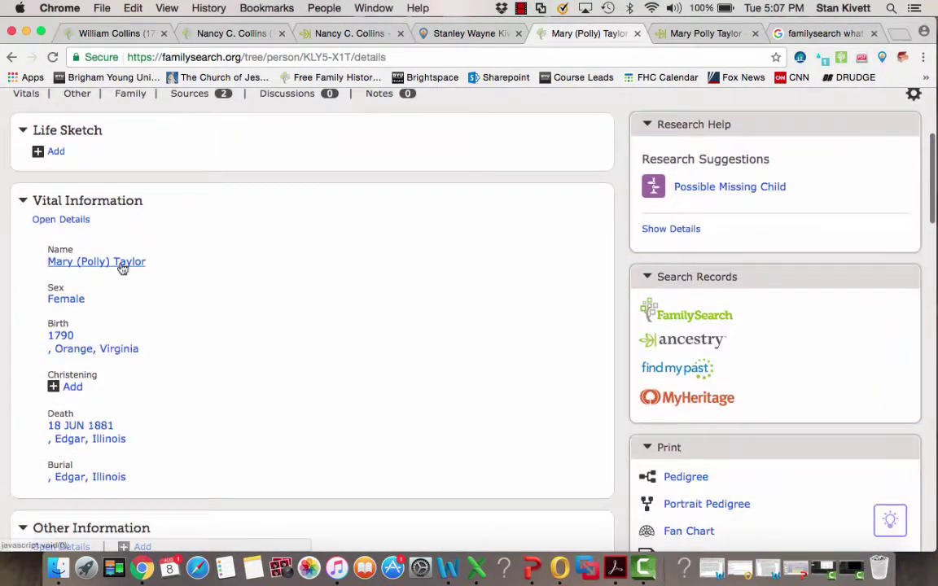
{"action": "left_click", "coordinate": [121, 266]}
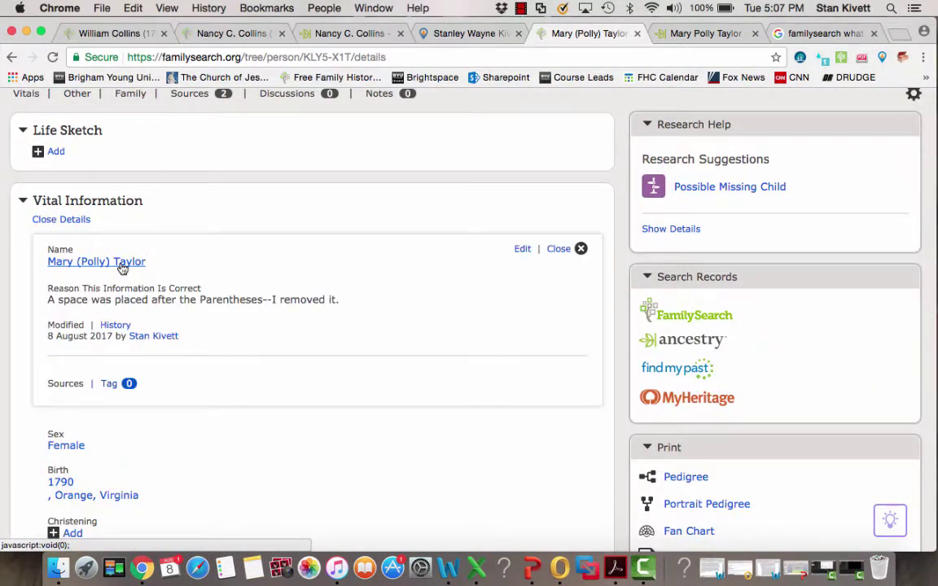
{"action": "left_click", "coordinate": [523, 249]}
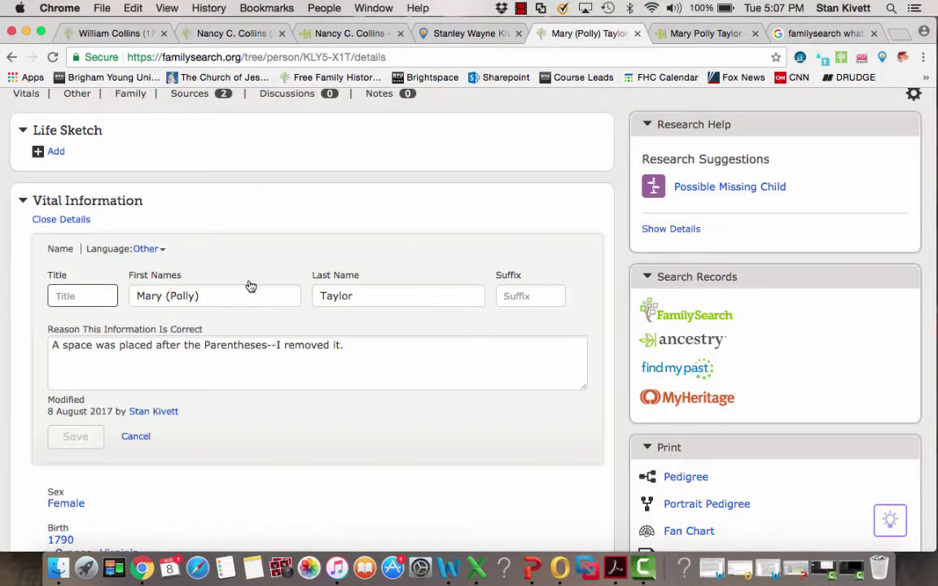
{"action": "left_click", "coordinate": [201, 297]}
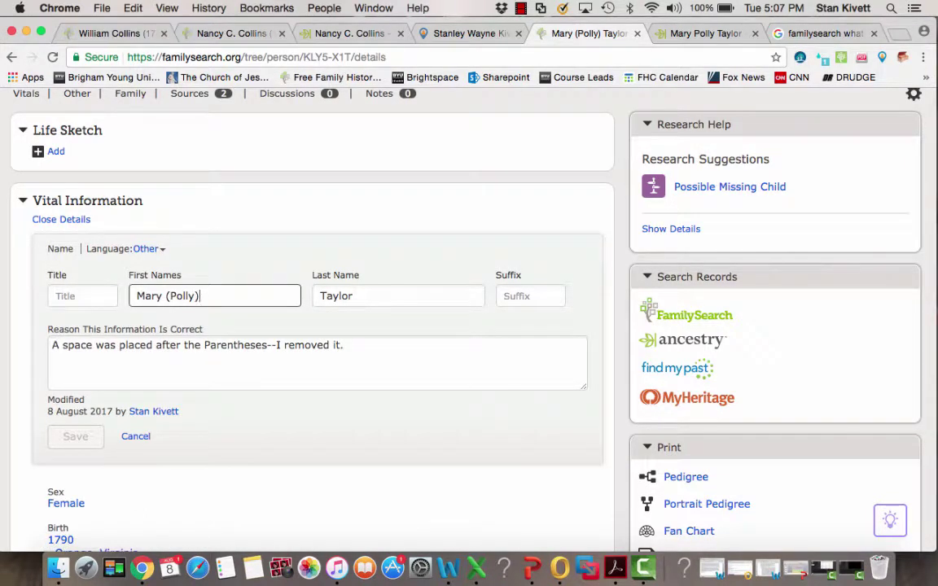
{"action": "key", "text": "BackSpace"}
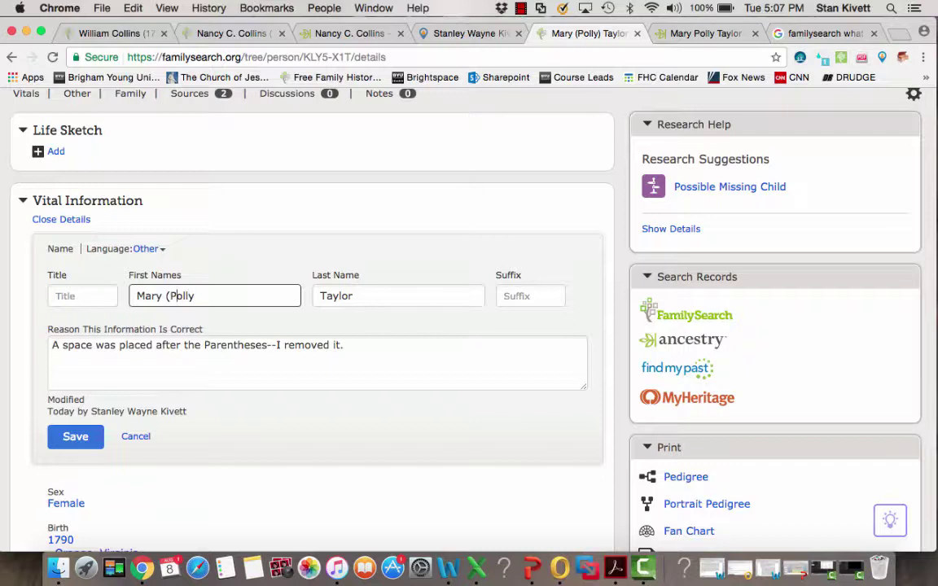
{"action": "left_click", "coordinate": [170, 295]}
{"action": "key", "text": "BackSpace"}
{"action": "left_click", "coordinate": [352, 348]}
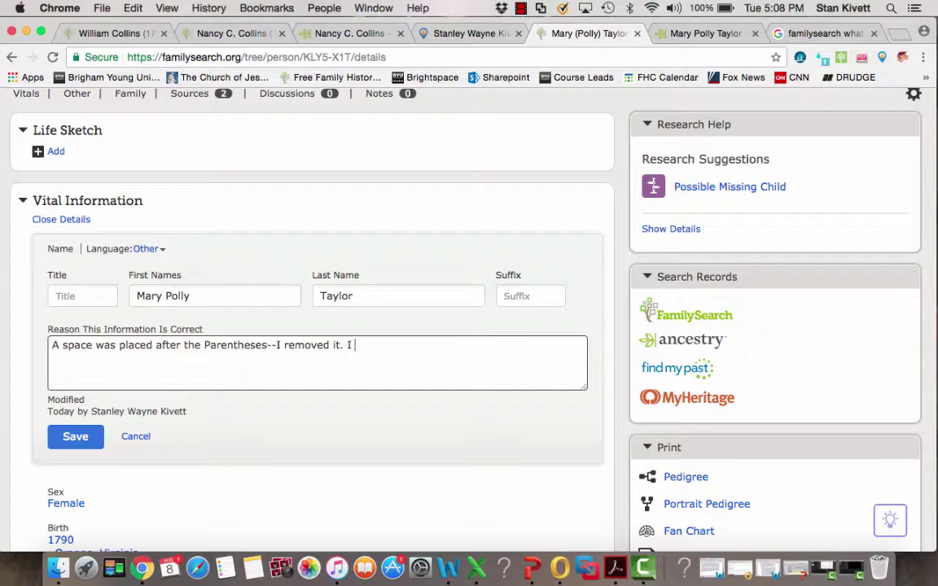
{"action": "type", "text": "removed the pare"}
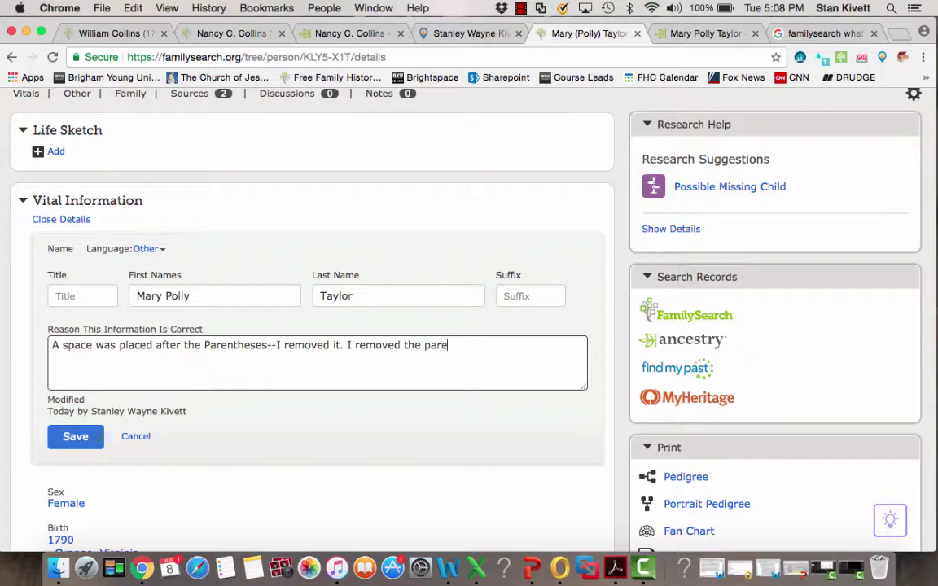
{"action": "type", "text": "ntheses."}
{"action": "left_click", "coordinate": [88, 438]}
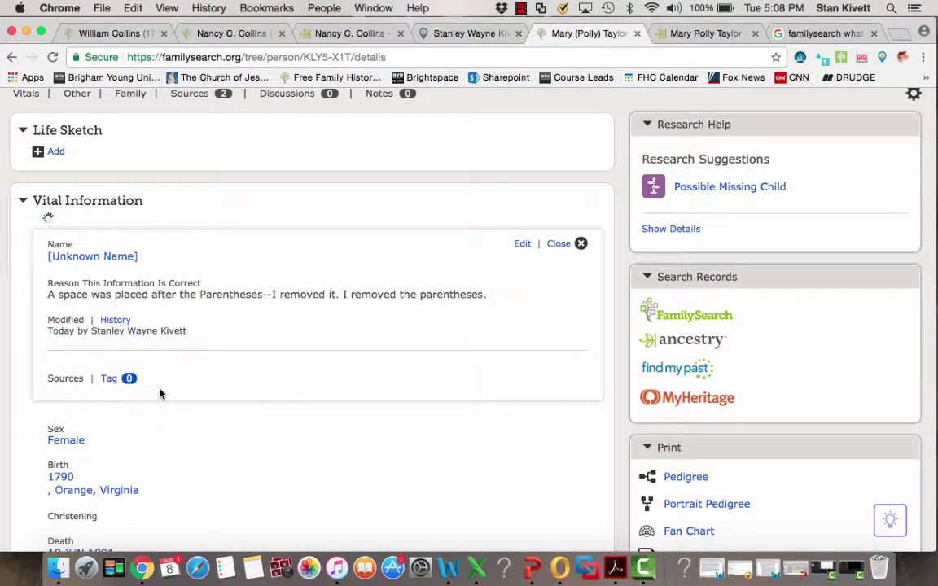
Step: Recheck Ordinances to confirm Sealing to Spouse is now requestable, then go back to Details
{"action": "left_click", "coordinate": [555, 246]}
{"action": "scroll", "coordinate": [356, 208], "scroll_direction": "up", "scroll_amount": 5}
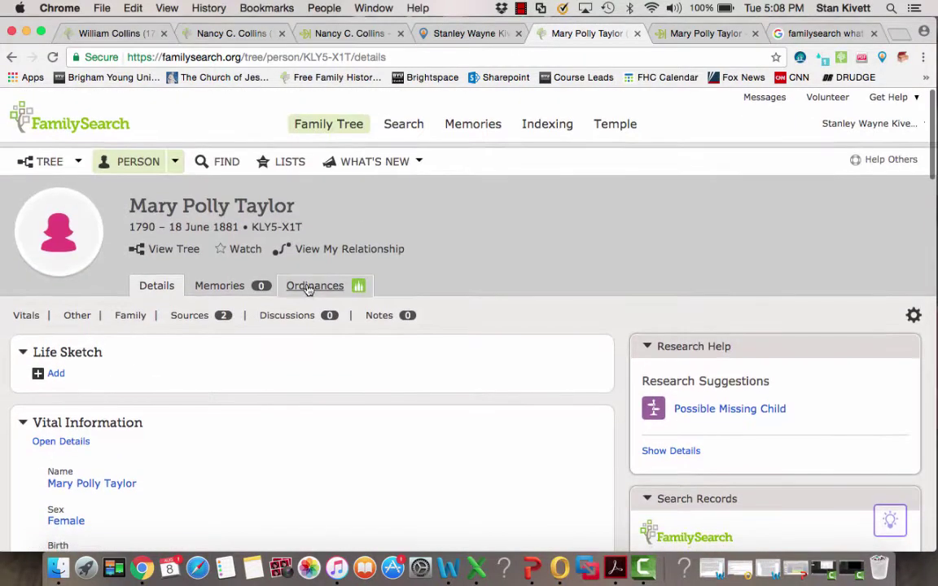
{"action": "left_click", "coordinate": [323, 287]}
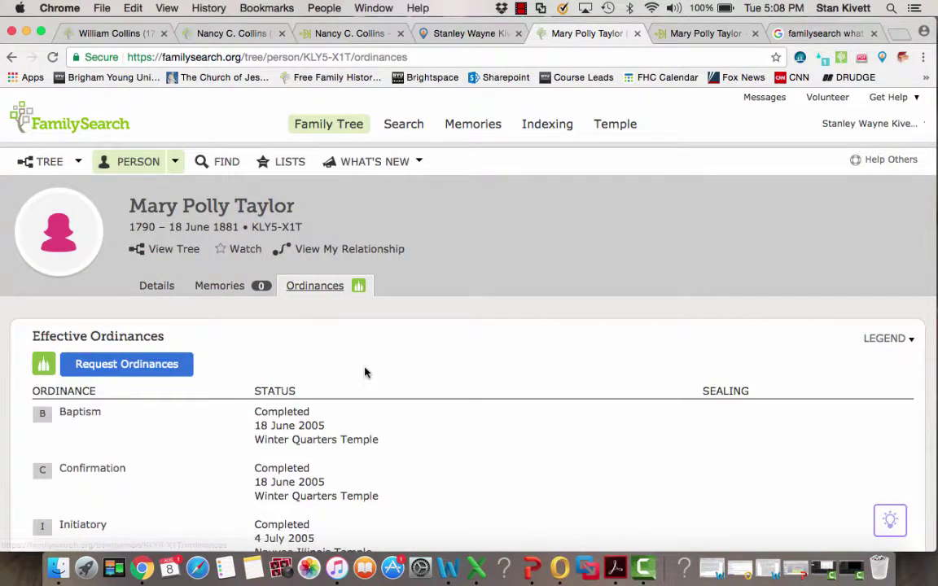
{"action": "scroll", "coordinate": [364, 373], "scroll_direction": "down", "scroll_amount": 5}
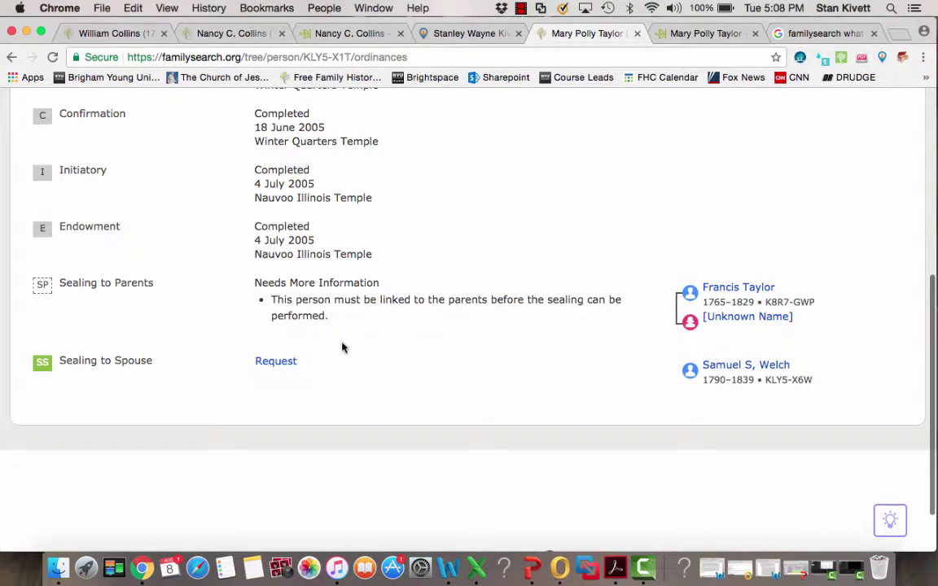
{"action": "scroll", "coordinate": [350, 325], "scroll_direction": "up", "scroll_amount": 5}
{"action": "left_click", "coordinate": [154, 288]}
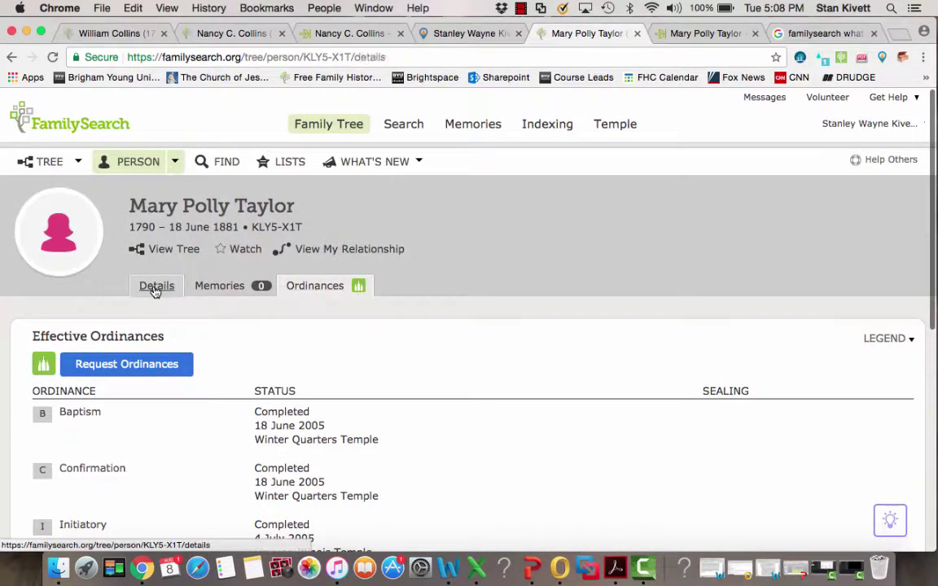
Step: Open the Vital Information birth fact (1790, ', Orange, Virginia') for editing
{"action": "scroll", "coordinate": [257, 397], "scroll_direction": "down", "scroll_amount": 3}
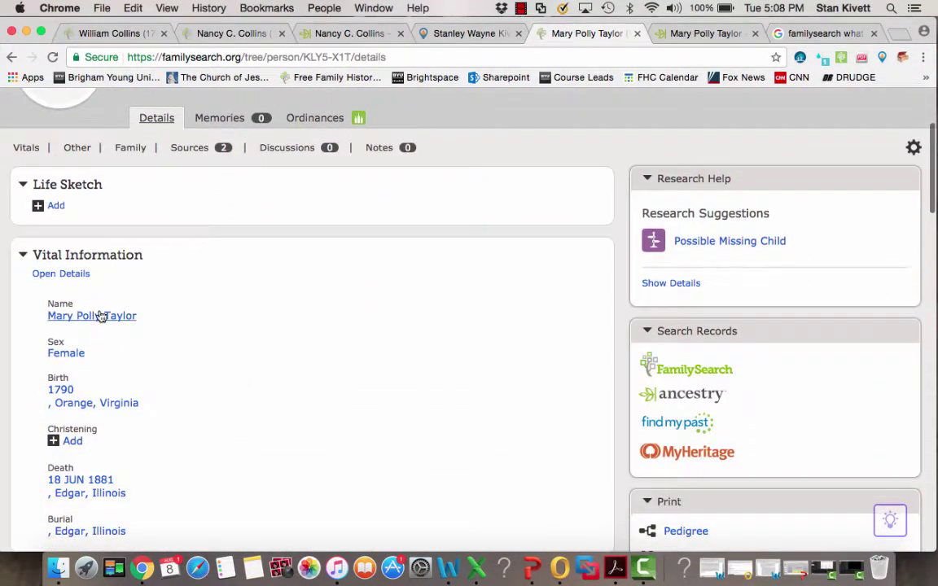
{"action": "scroll", "coordinate": [253, 348], "scroll_direction": "down", "scroll_amount": 2}
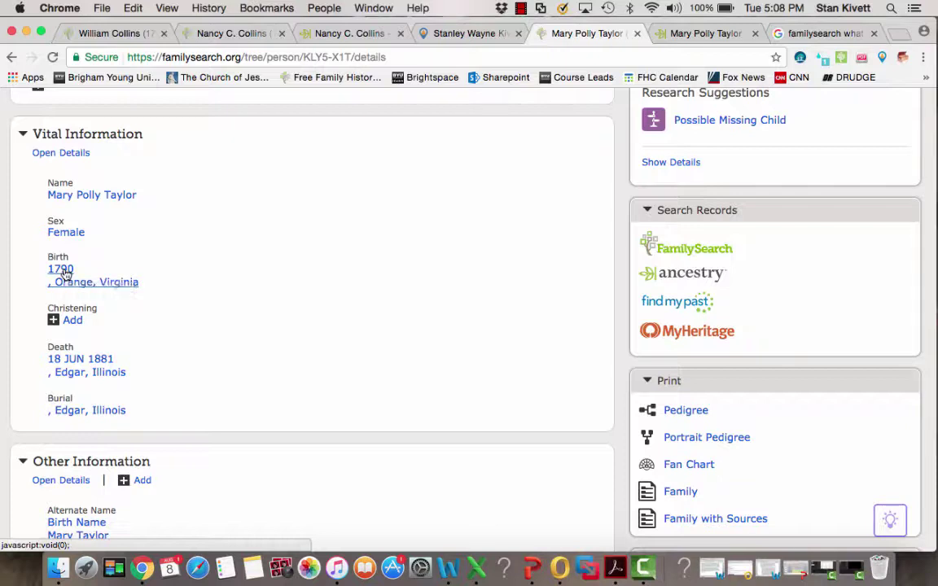
{"action": "left_click", "coordinate": [61, 270]}
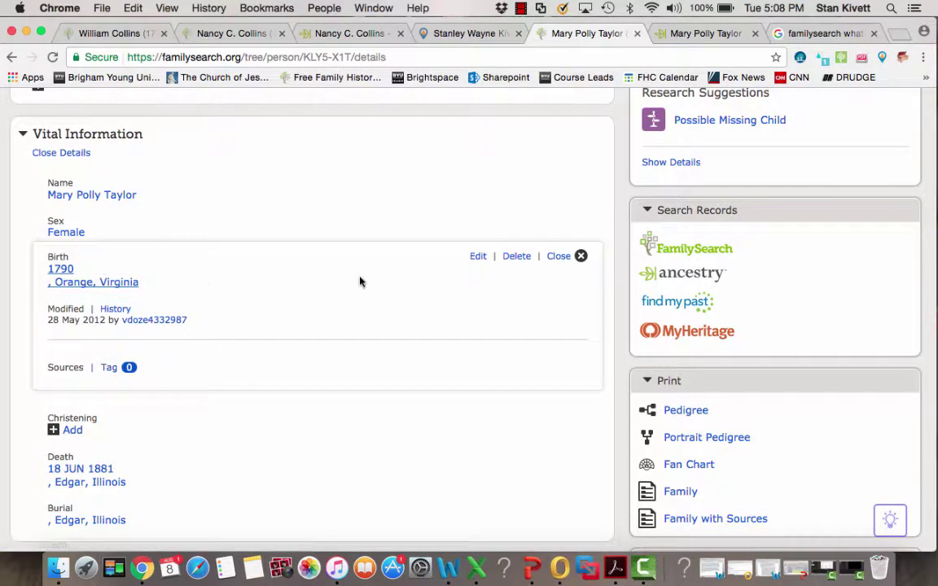
{"action": "left_click", "coordinate": [477, 258]}
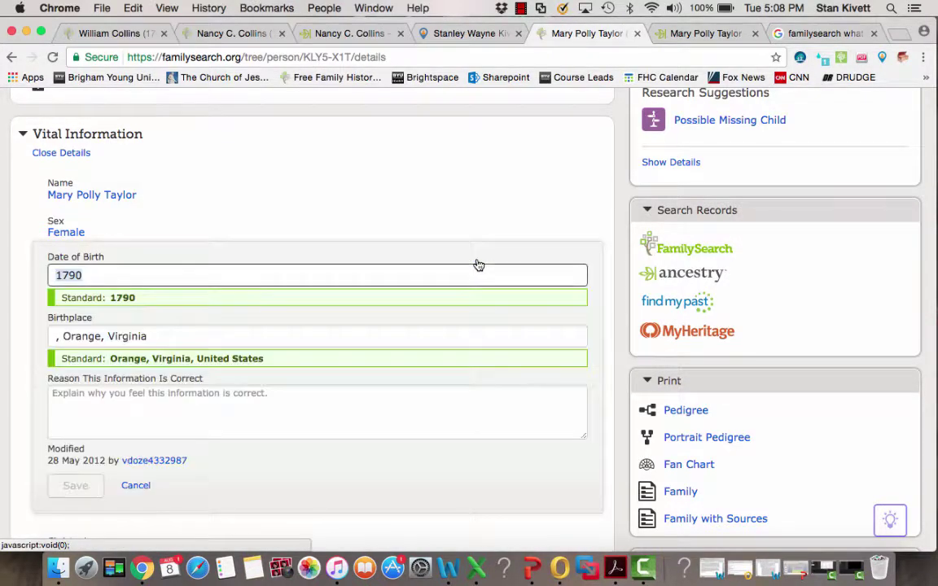
Step: Change the birthplace to standard Orange, Virginia, United States and save with reason 'Standardized.'
{"action": "left_click", "coordinate": [150, 336]}
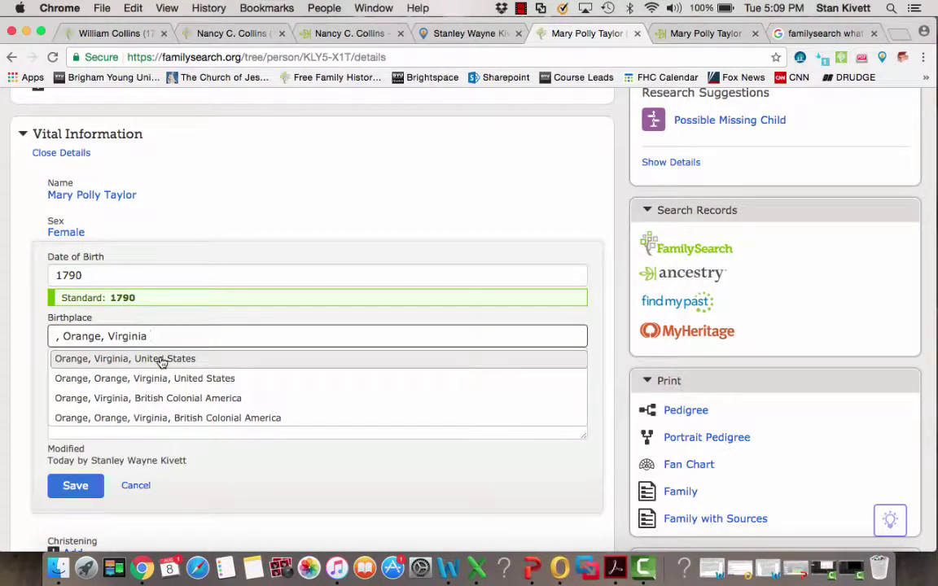
{"action": "left_click", "coordinate": [162, 360]}
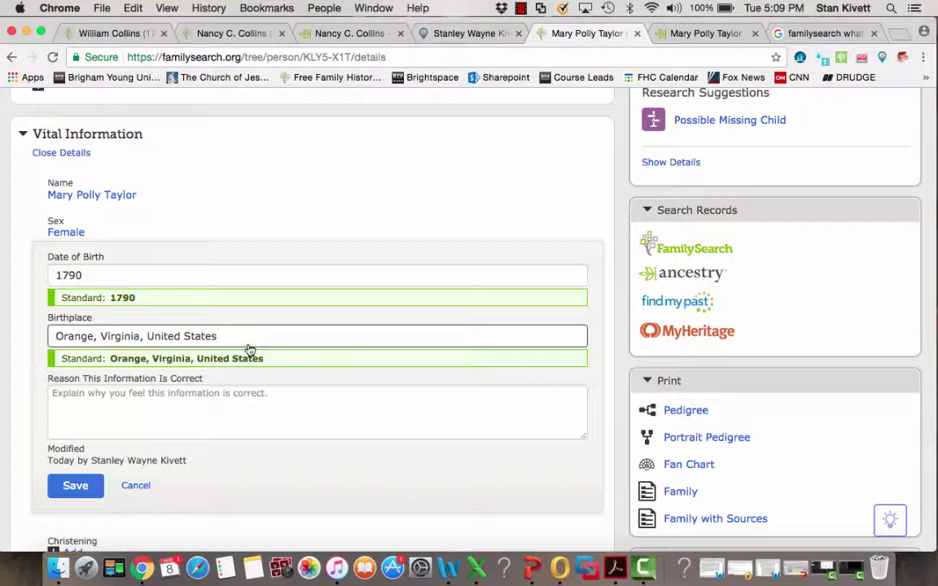
{"action": "left_click", "coordinate": [172, 394]}
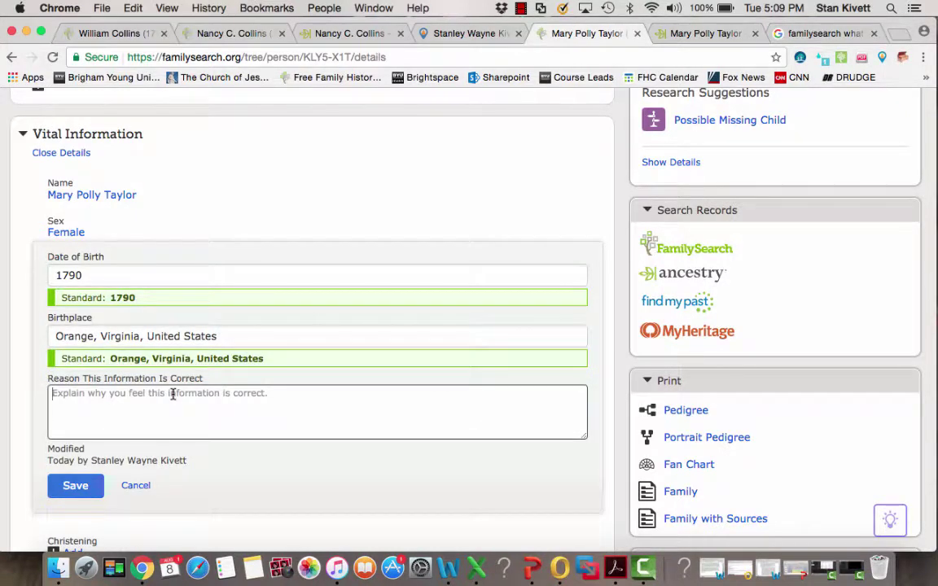
{"action": "type", "text": "Sta"}
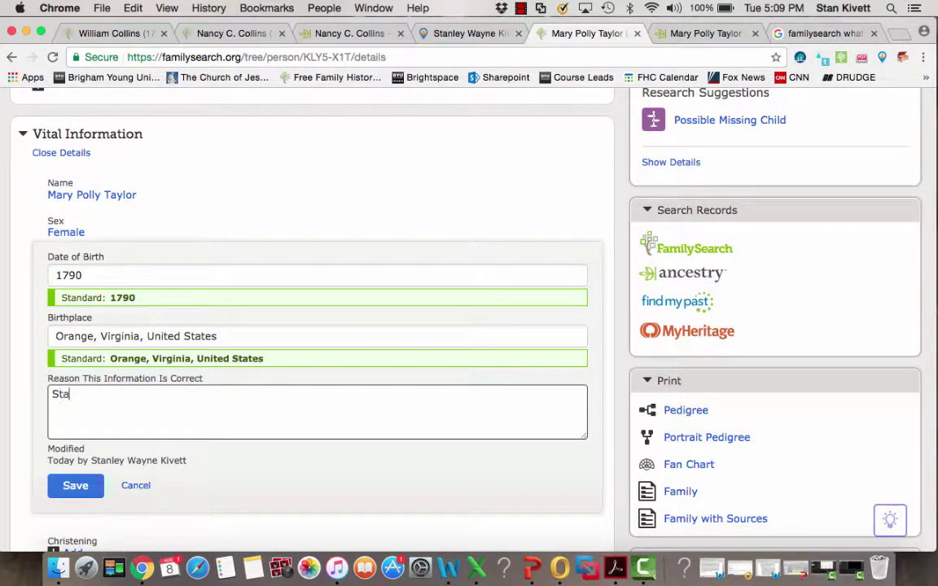
{"action": "type", "text": "ndardized."}
{"action": "left_click", "coordinate": [75, 485]}
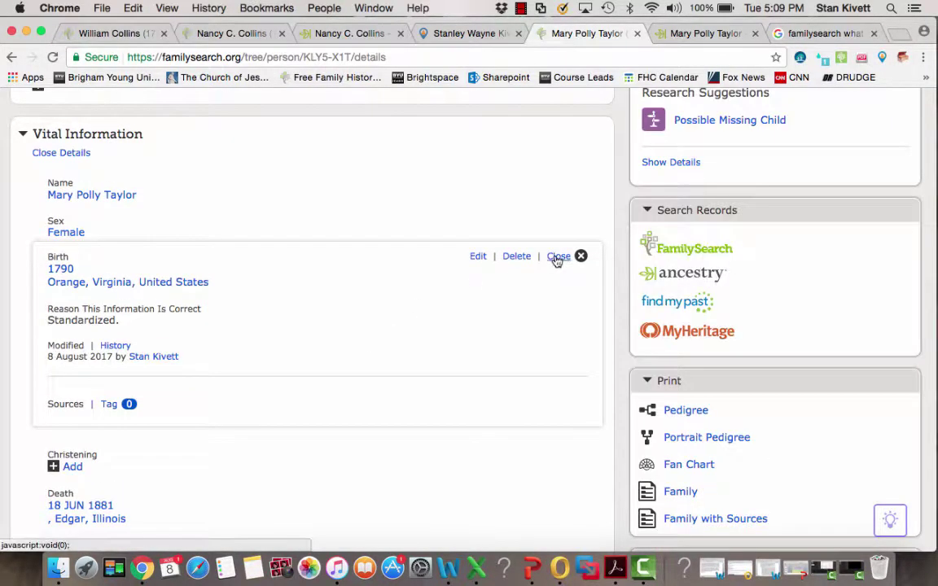
Step: Set death to standard 18 June 1881, Edgar, Illinois, United States and save with reason 'Standardized.'
{"action": "left_click", "coordinate": [556, 254]}
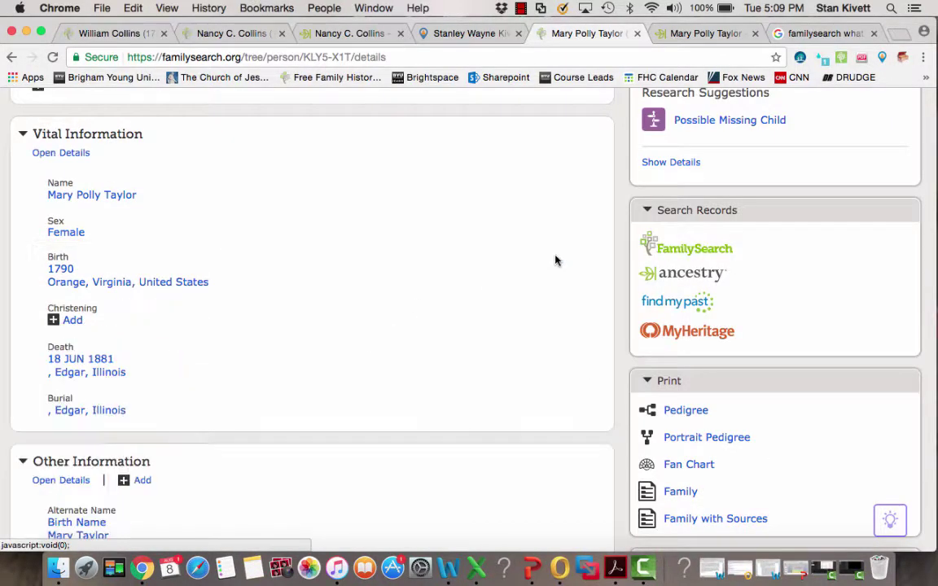
{"action": "left_click", "coordinate": [79, 372]}
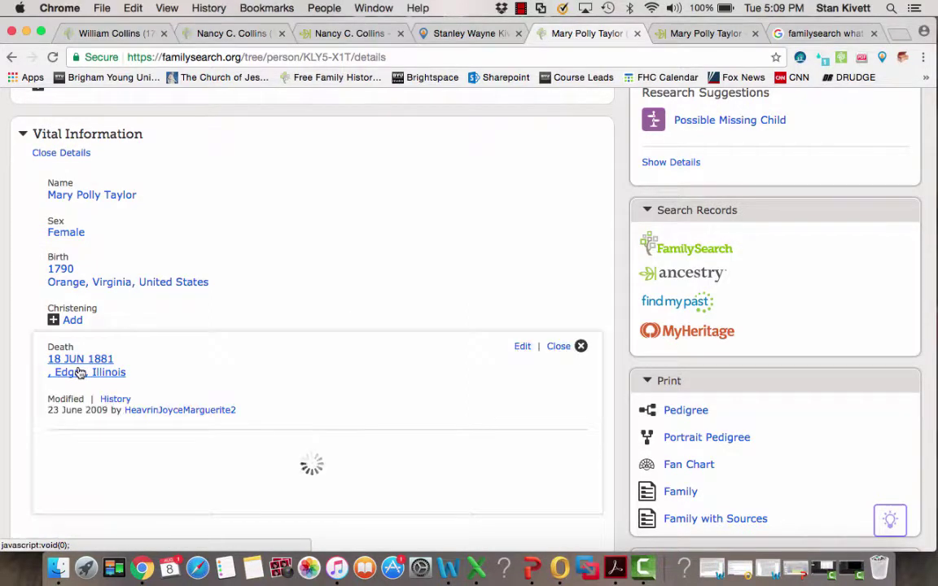
{"action": "left_click", "coordinate": [521, 346]}
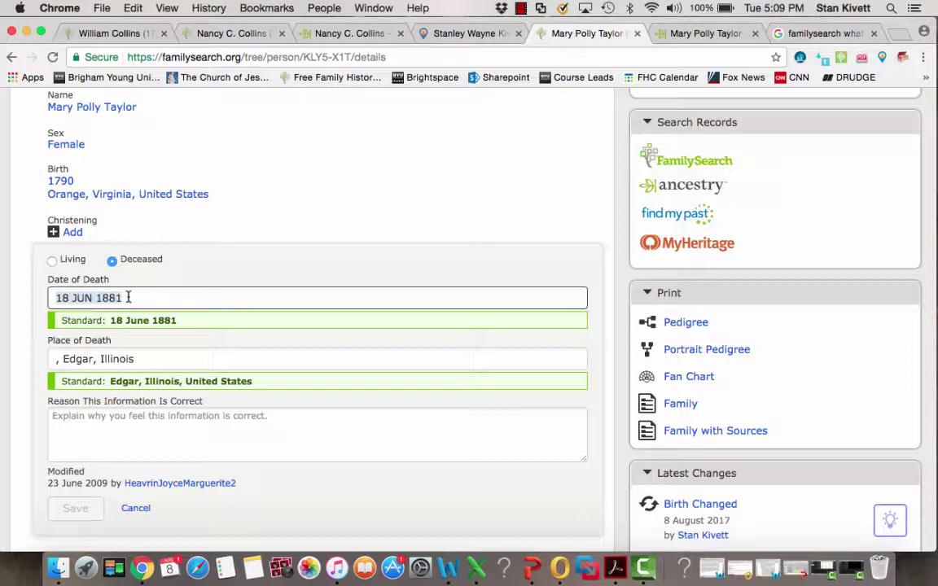
{"action": "left_click", "coordinate": [128, 297]}
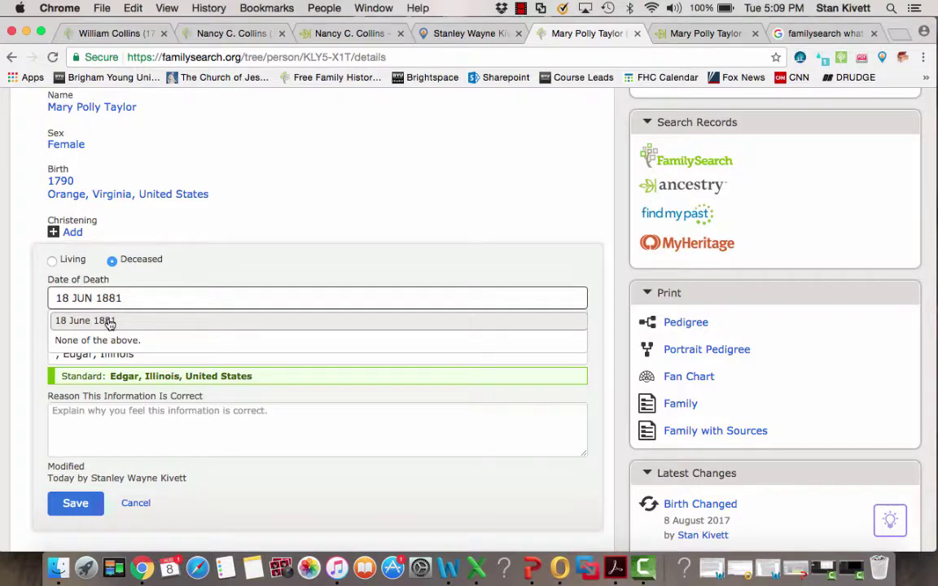
{"action": "left_click", "coordinate": [86, 320]}
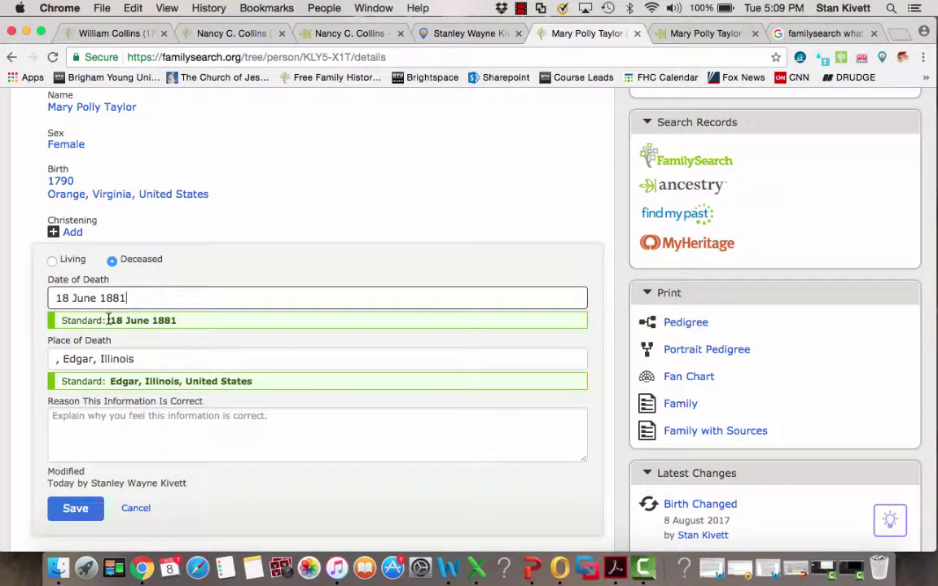
{"action": "left_click", "coordinate": [137, 361]}
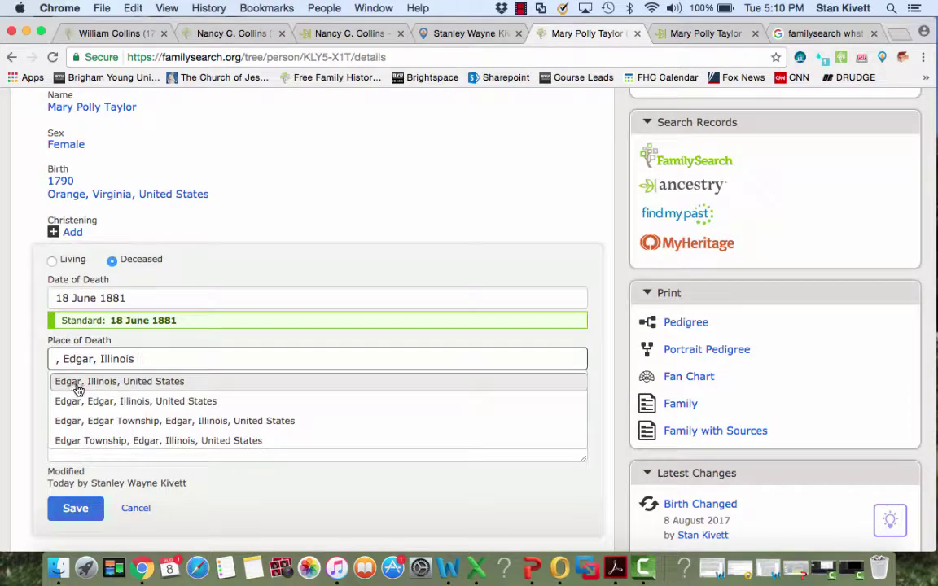
{"action": "left_click", "coordinate": [110, 384]}
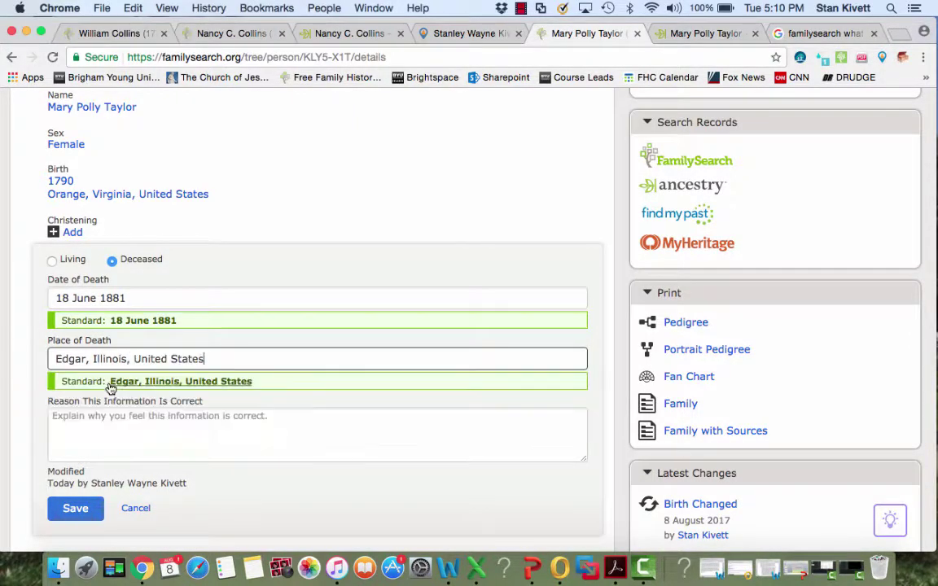
{"action": "left_click", "coordinate": [103, 417]}
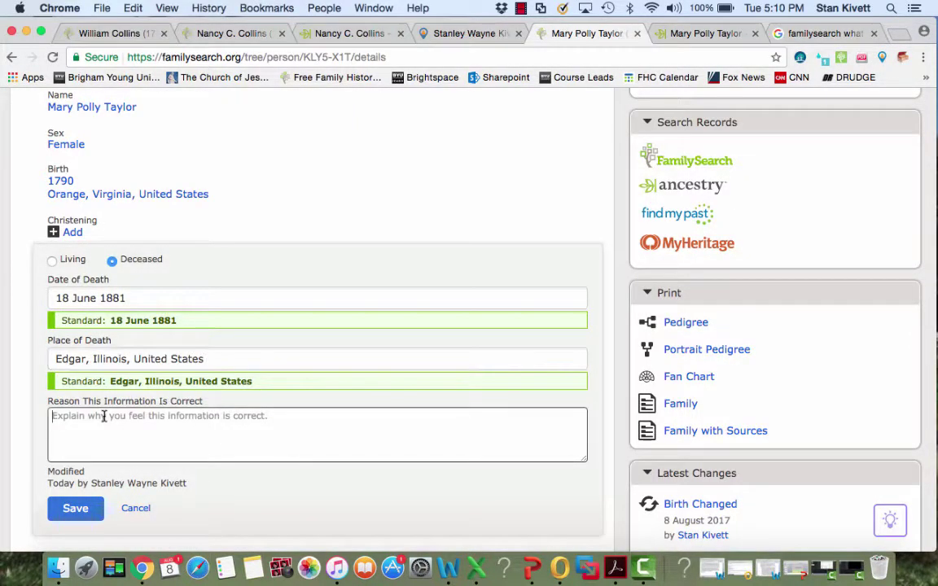
{"action": "type", "text": "Standar"}
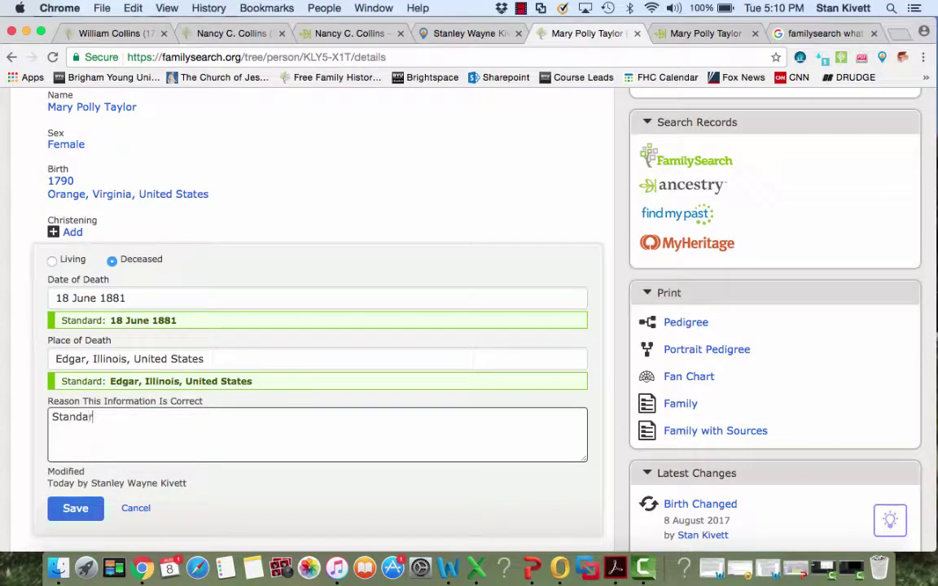
{"action": "type", "text": "dized."}
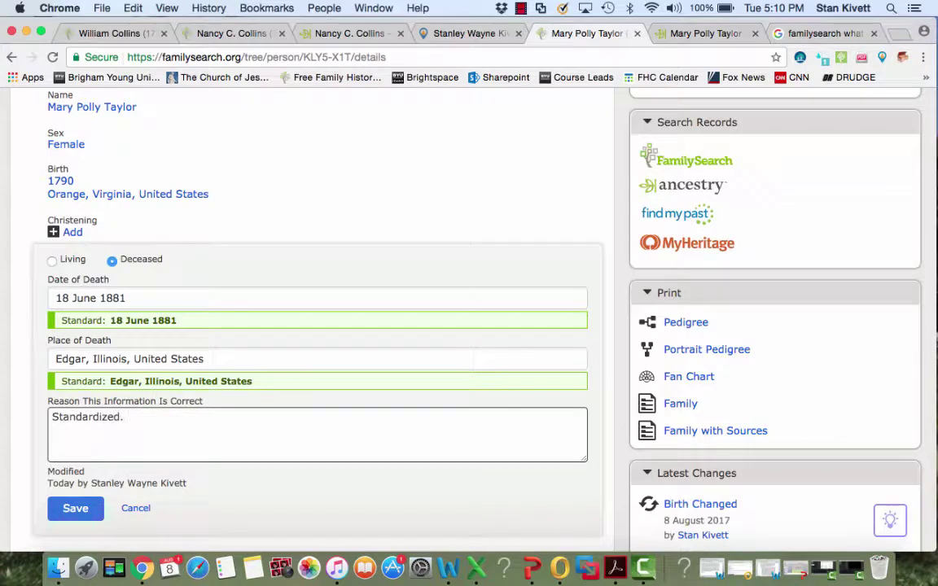
{"action": "left_click", "coordinate": [75, 509]}
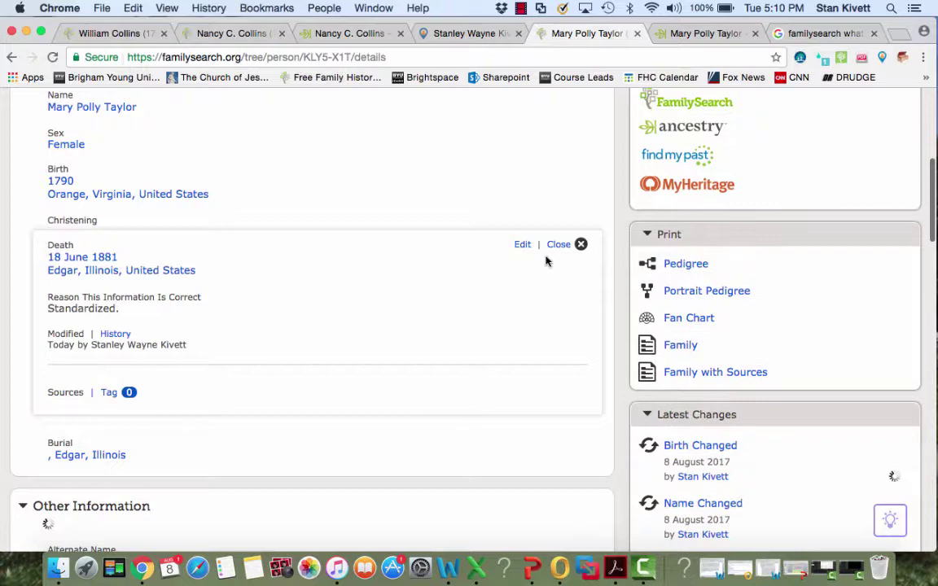
Step: Set burial to standard 1881, Edgar, Illinois, United States and save with reason 'Standardized.'
{"action": "left_click", "coordinate": [555, 259]}
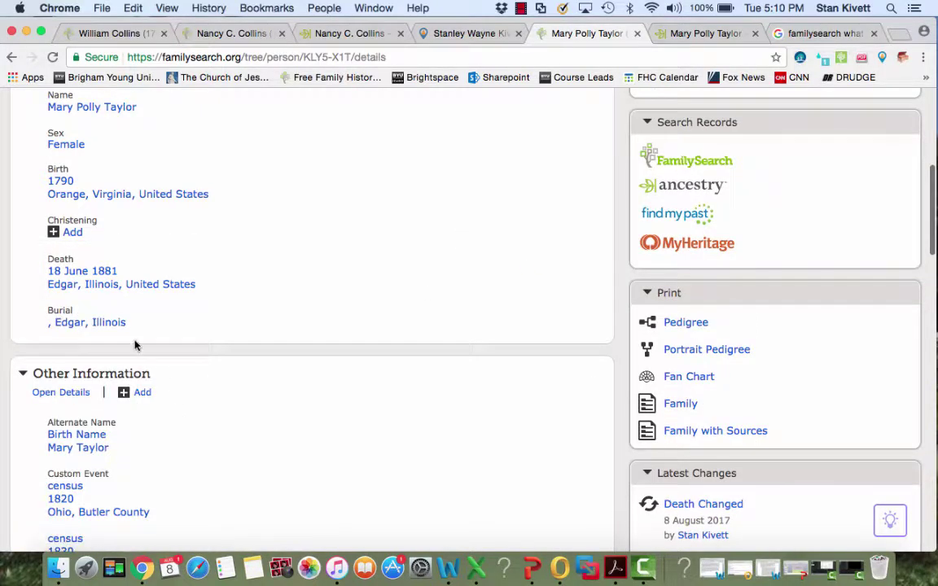
{"action": "left_click", "coordinate": [110, 325]}
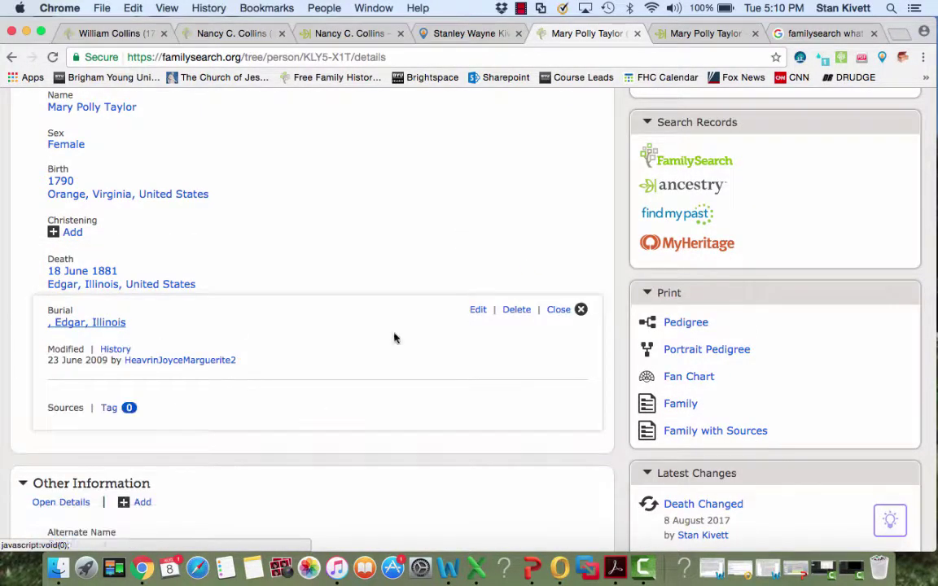
{"action": "left_click", "coordinate": [480, 311]}
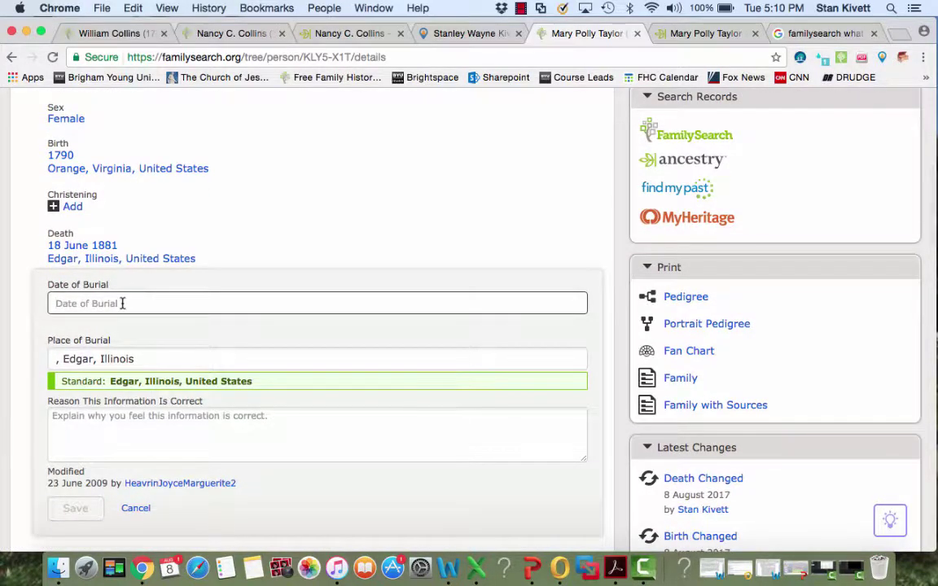
{"action": "type", "text": "1881"}
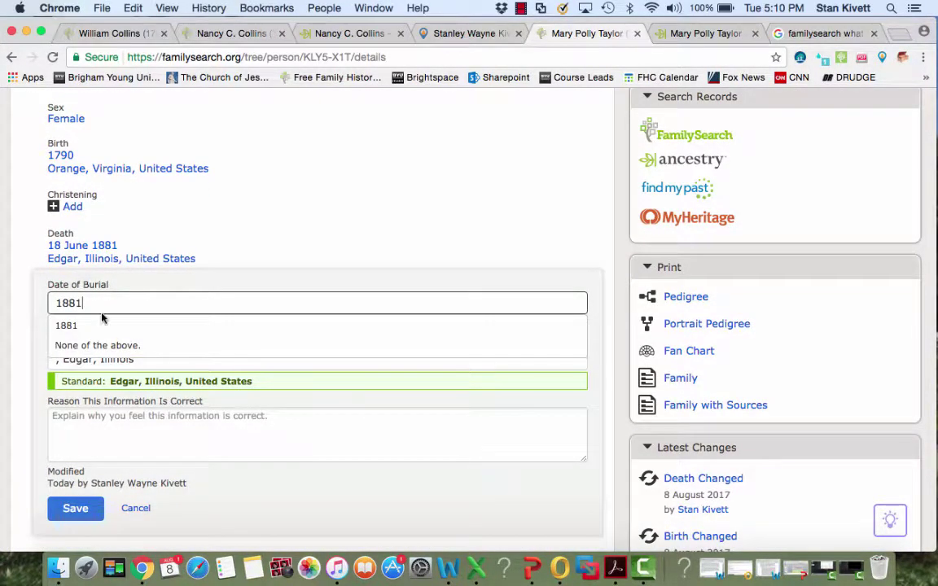
{"action": "left_click", "coordinate": [69, 324]}
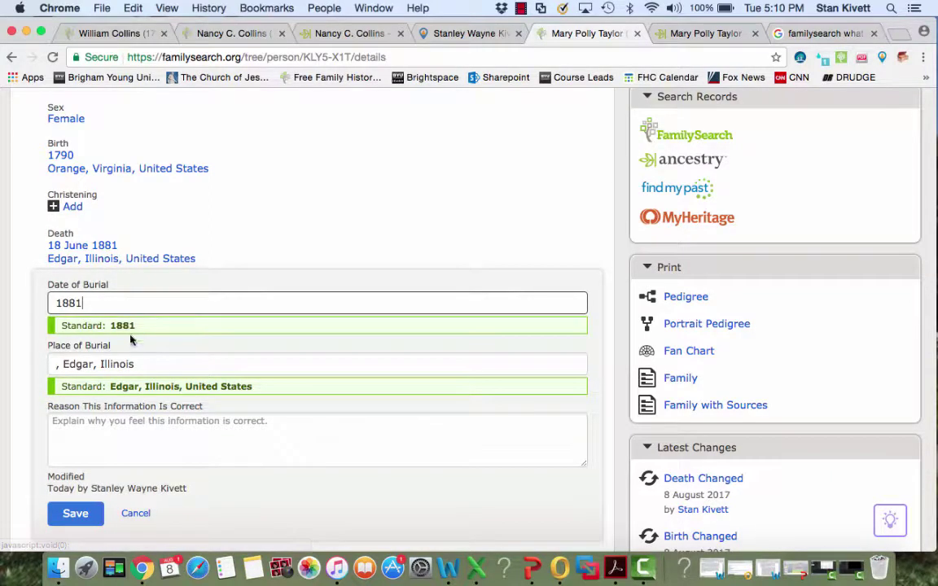
{"action": "left_click", "coordinate": [141, 363]}
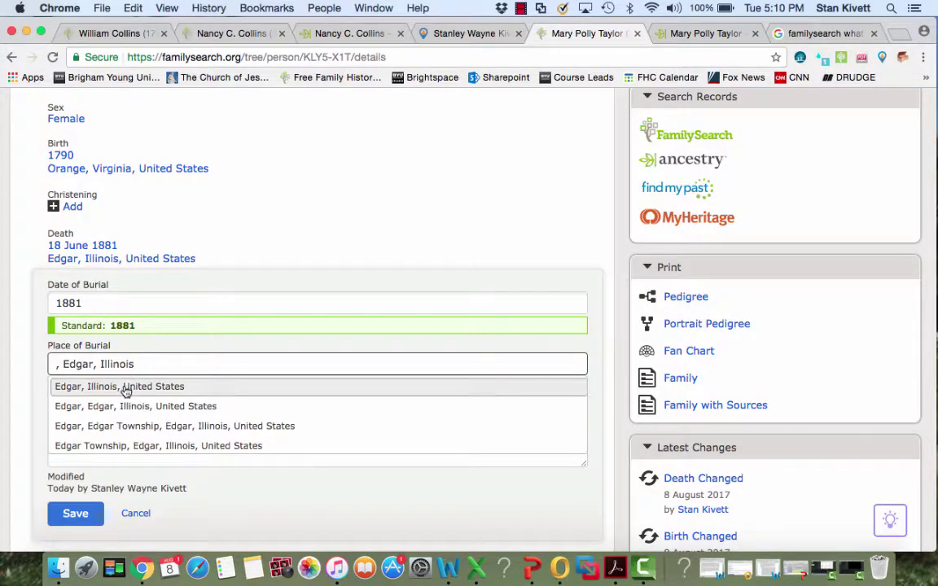
{"action": "left_click", "coordinate": [125, 389]}
{"action": "left_click", "coordinate": [100, 433]}
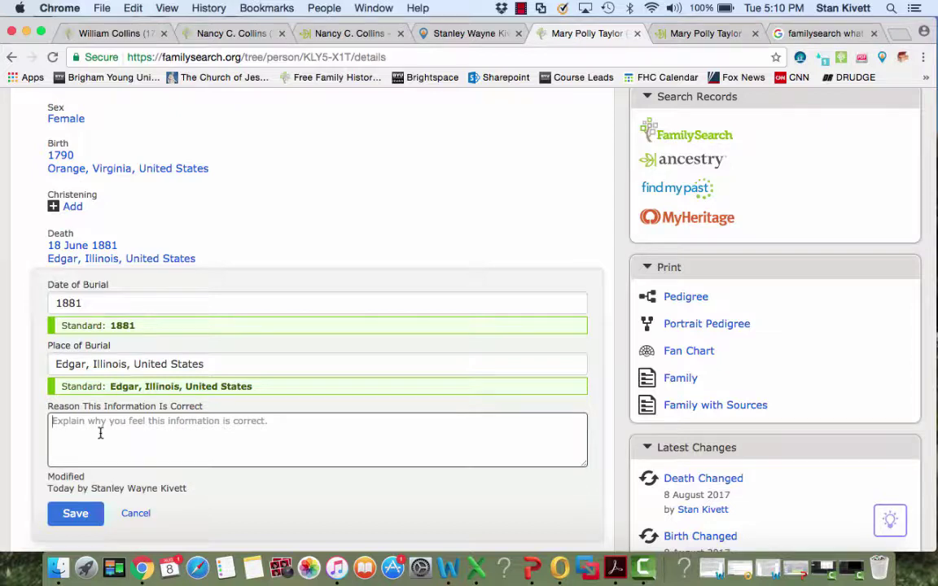
{"action": "type", "text": "Standardized."}
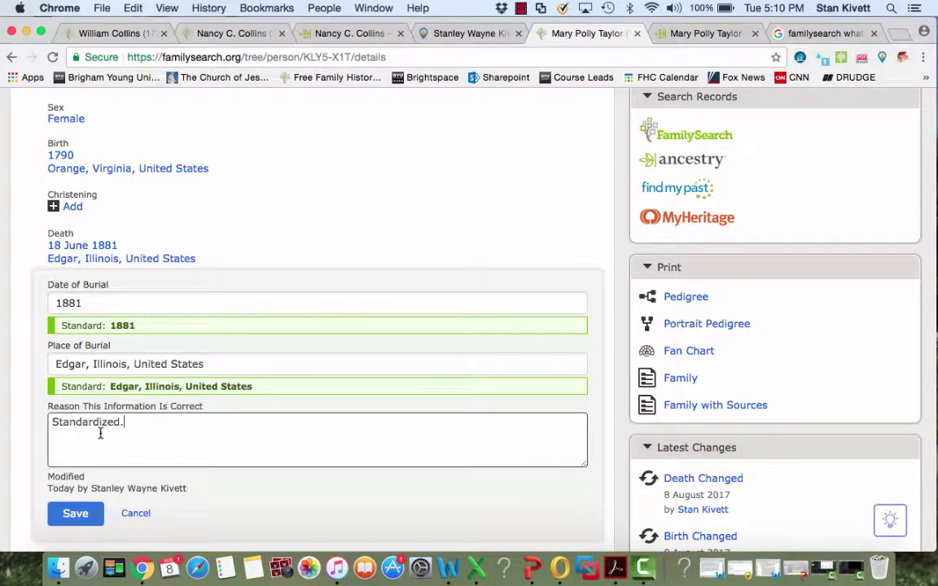
{"action": "left_click", "coordinate": [68, 514]}
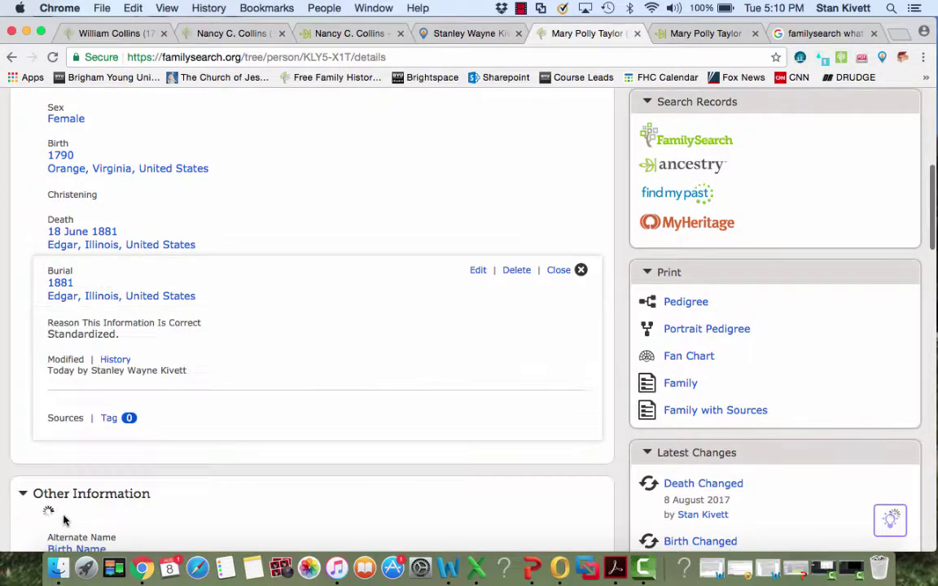
Step: Close the burial card and show Family Members with the 12 March 1815 Butler, Ohio marriage
{"action": "left_click", "coordinate": [559, 286]}
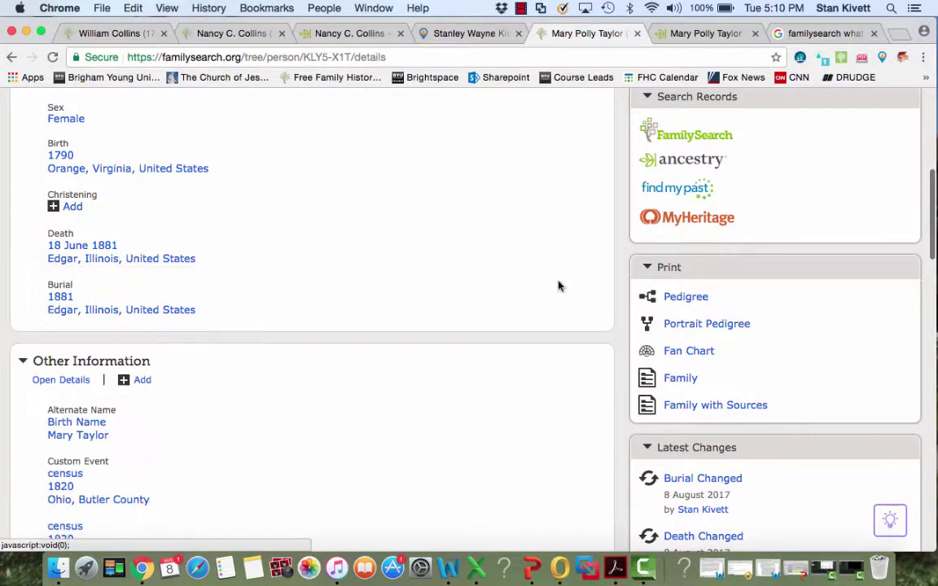
{"action": "scroll", "coordinate": [373, 173], "scroll_direction": "up", "scroll_amount": 2}
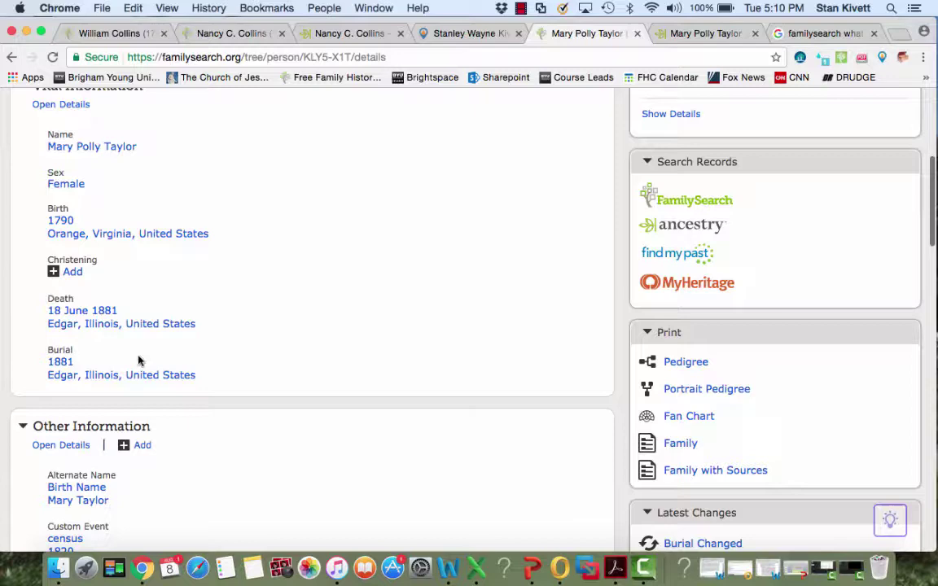
{"action": "scroll", "coordinate": [328, 251], "scroll_direction": "down", "scroll_amount": 10}
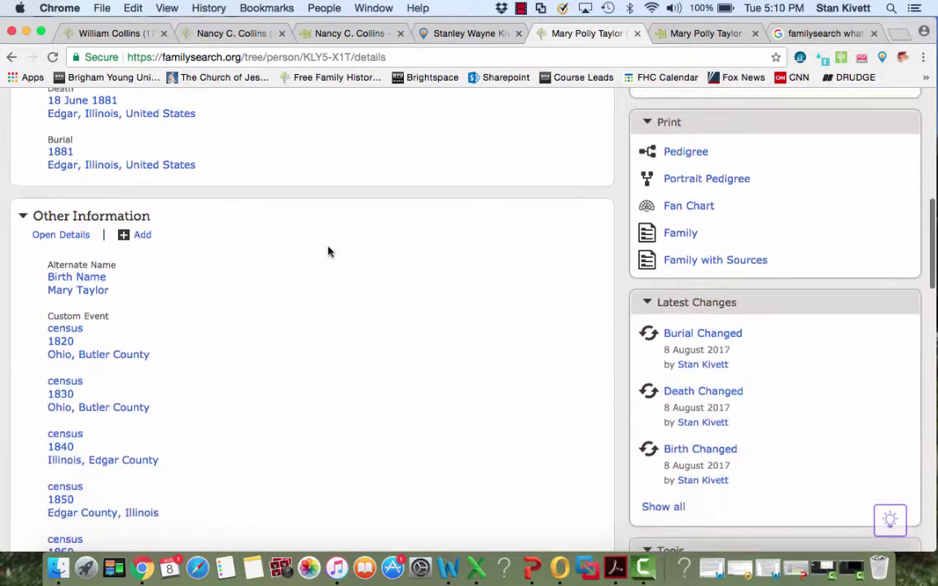
{"action": "scroll", "coordinate": [329, 252], "scroll_direction": "down", "scroll_amount": 2}
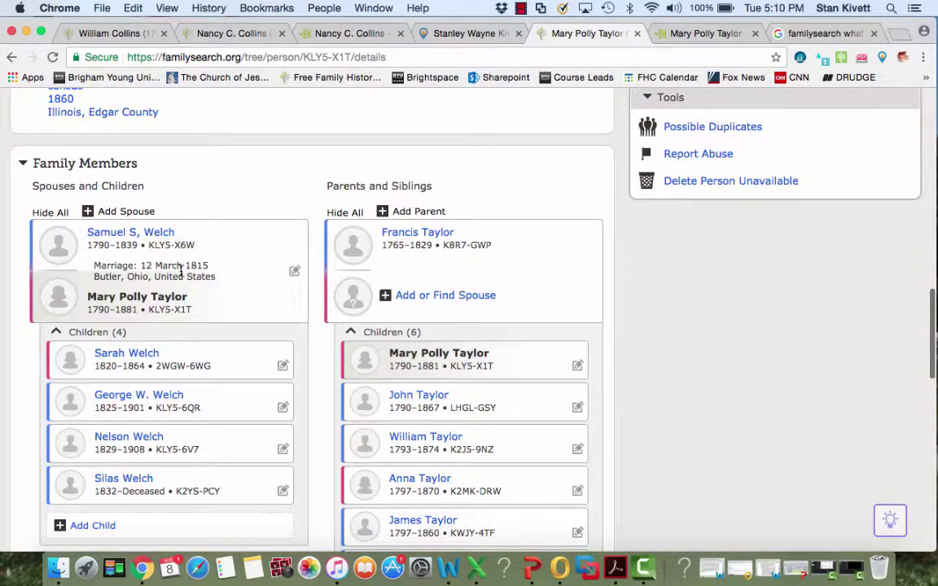
{"action": "mouse_move", "coordinate": [203, 277]}
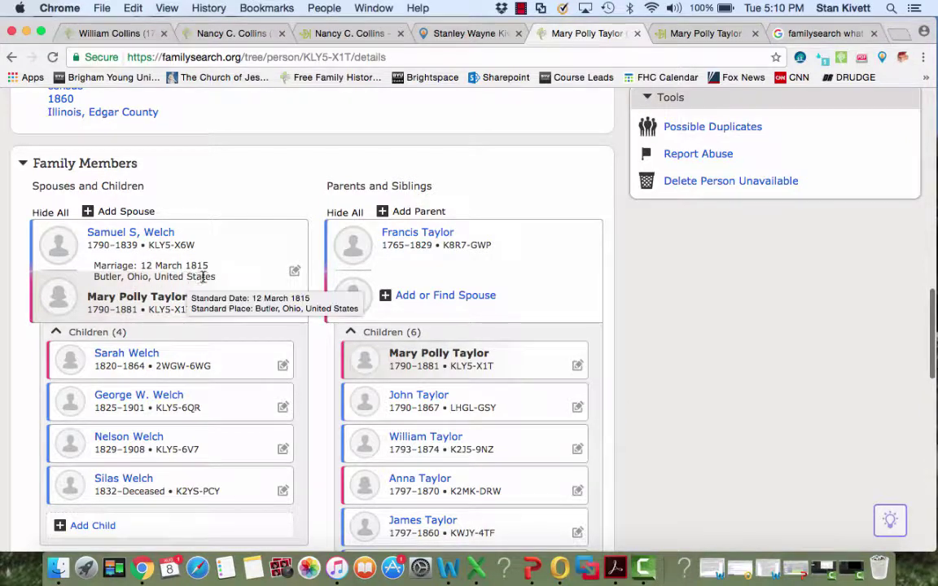
{"action": "left_click", "coordinate": [296, 273]}
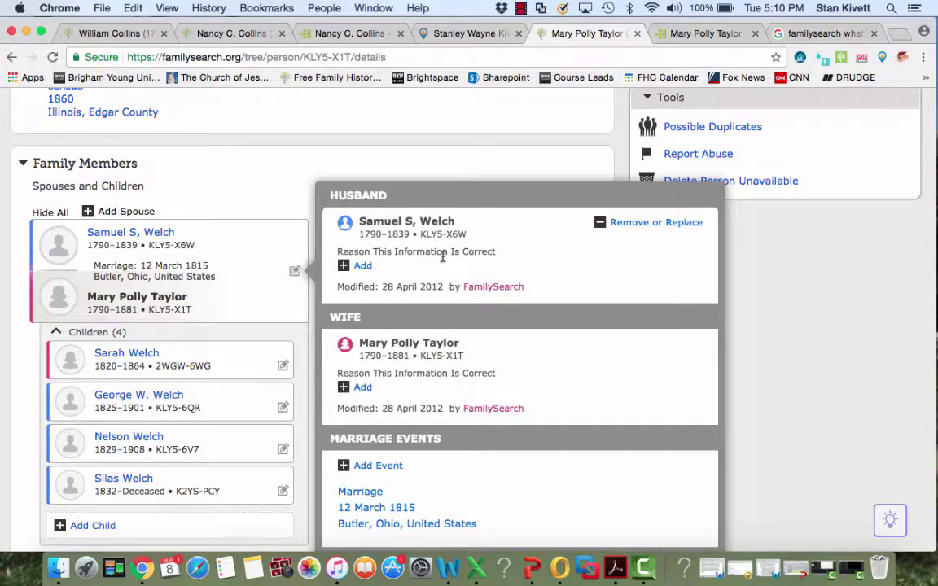
{"action": "scroll", "coordinate": [444, 290], "scroll_direction": "down", "scroll_amount": 5}
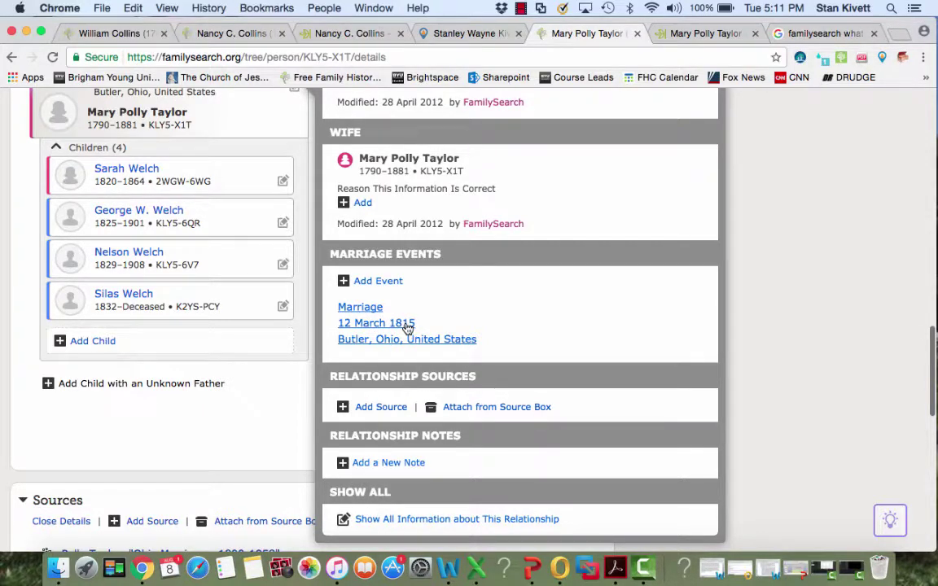
{"action": "left_click", "coordinate": [405, 323]}
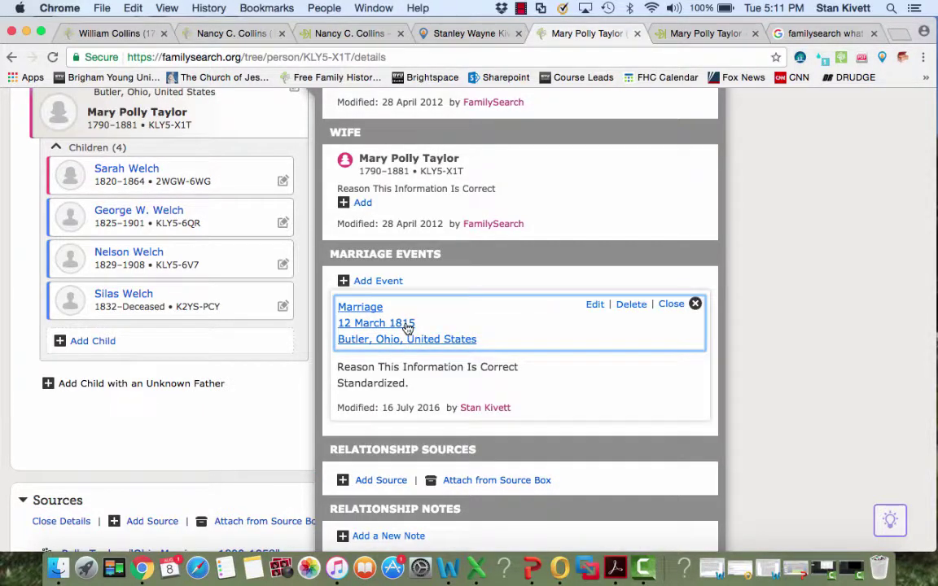
{"action": "left_click", "coordinate": [593, 305]}
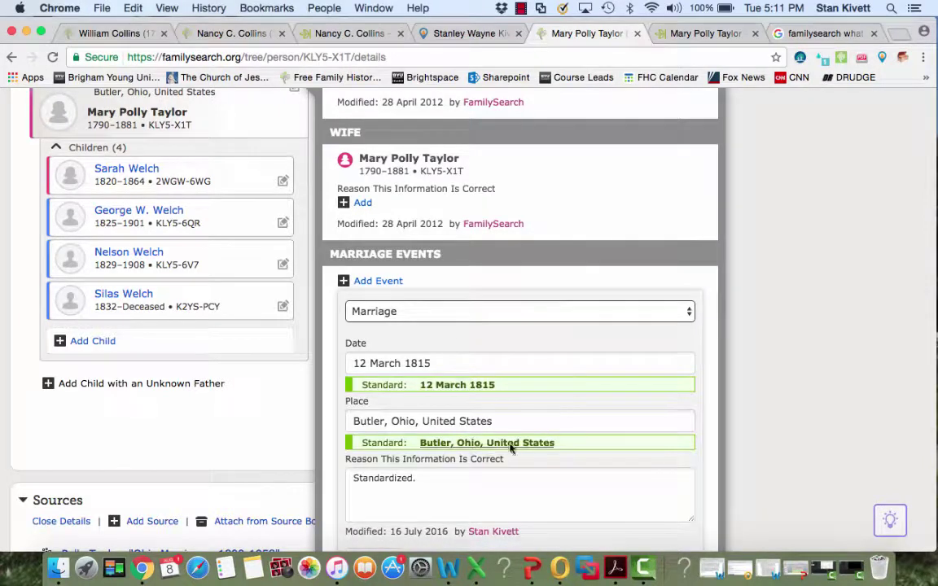
{"action": "left_click", "coordinate": [750, 338]}
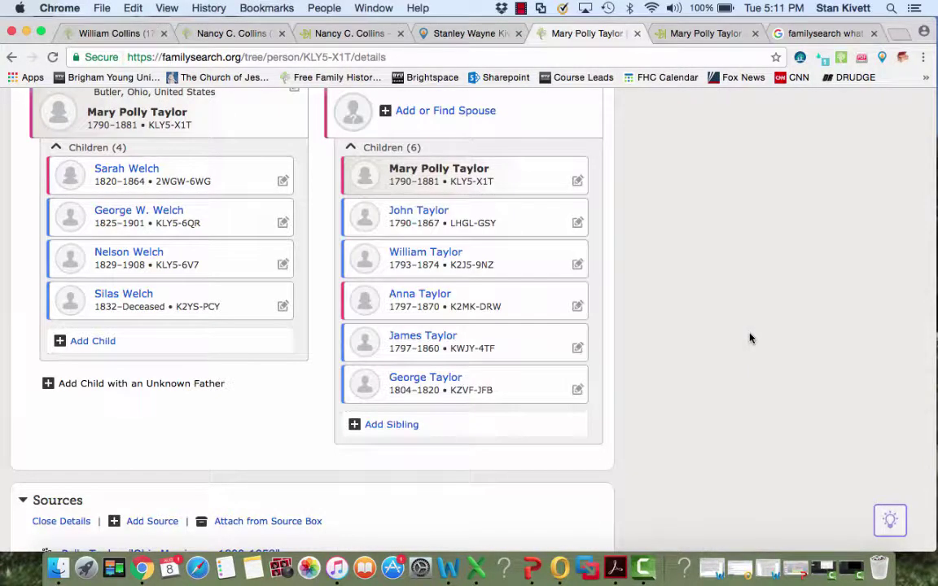
{"action": "scroll", "coordinate": [750, 338], "scroll_direction": "down", "scroll_amount": 5}
{"action": "scroll", "coordinate": [750, 338], "scroll_direction": "up", "scroll_amount": 8}
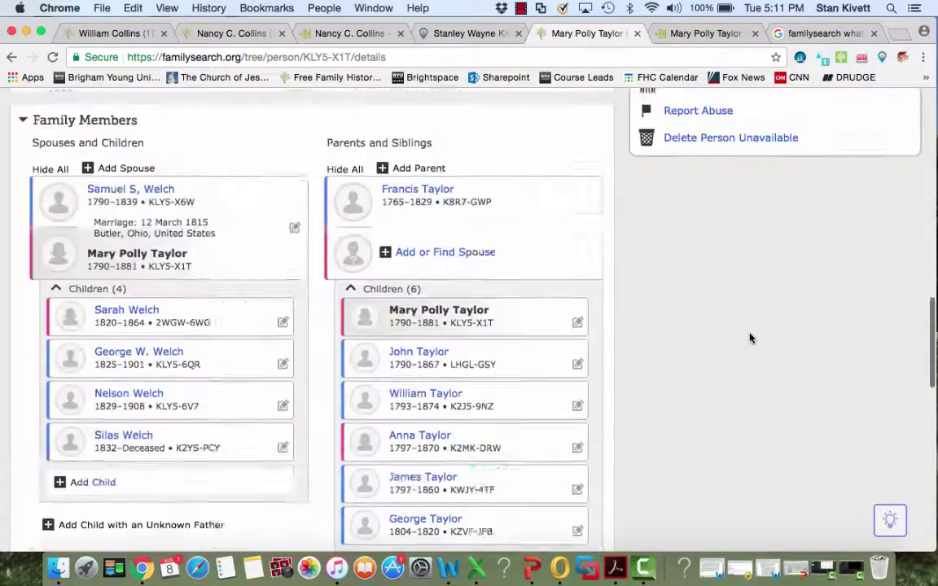
{"action": "scroll", "coordinate": [750, 337], "scroll_direction": "up", "scroll_amount": 10}
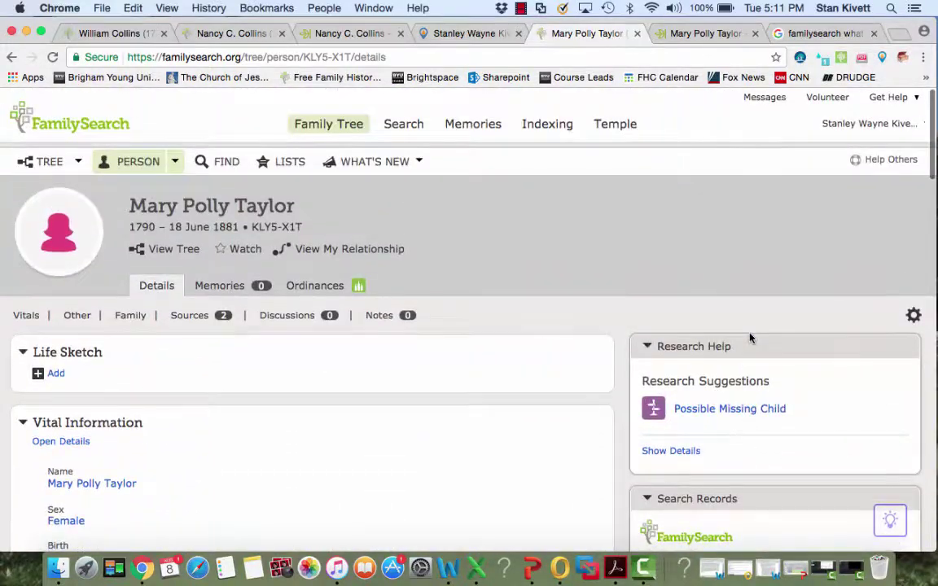